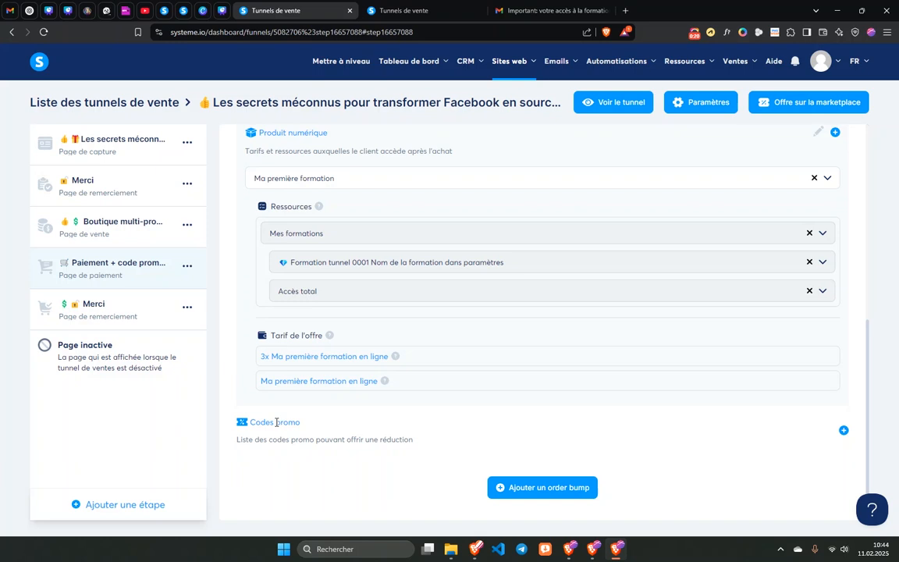
# - Add a promo code entry to the payment page's offer with the discount type Remise forfaitaire
pyautogui.click(844, 433)
pyautogui.scroll(-2, 375, 375)
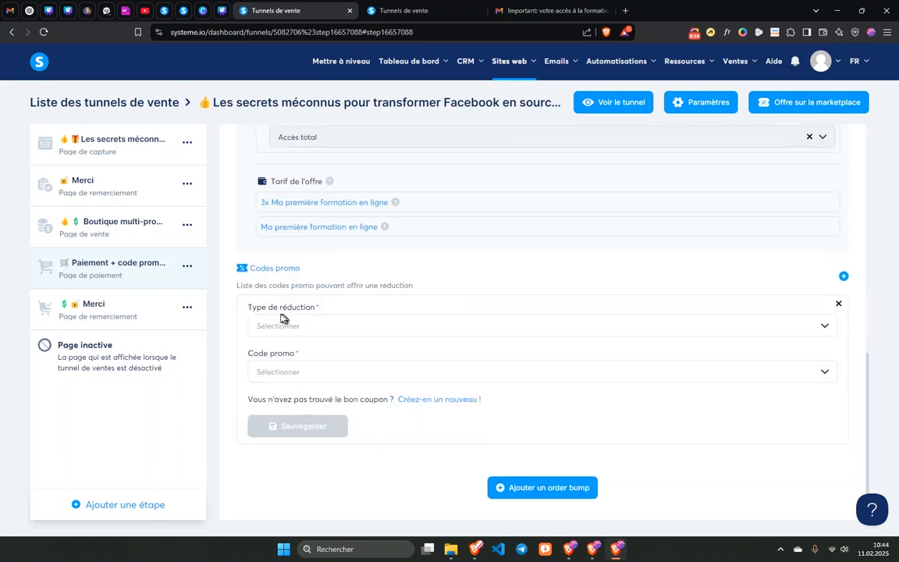
pyautogui.click(286, 326)
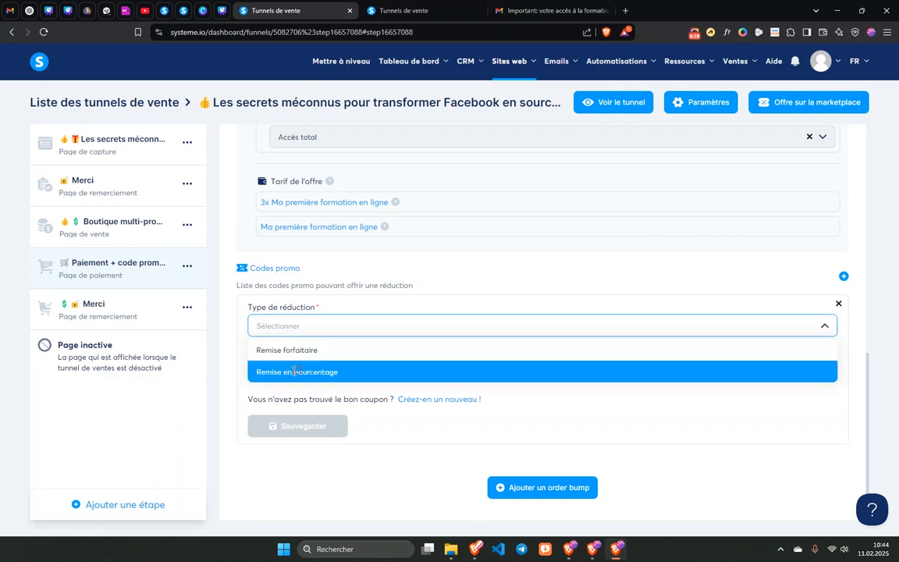
pyautogui.click(297, 351)
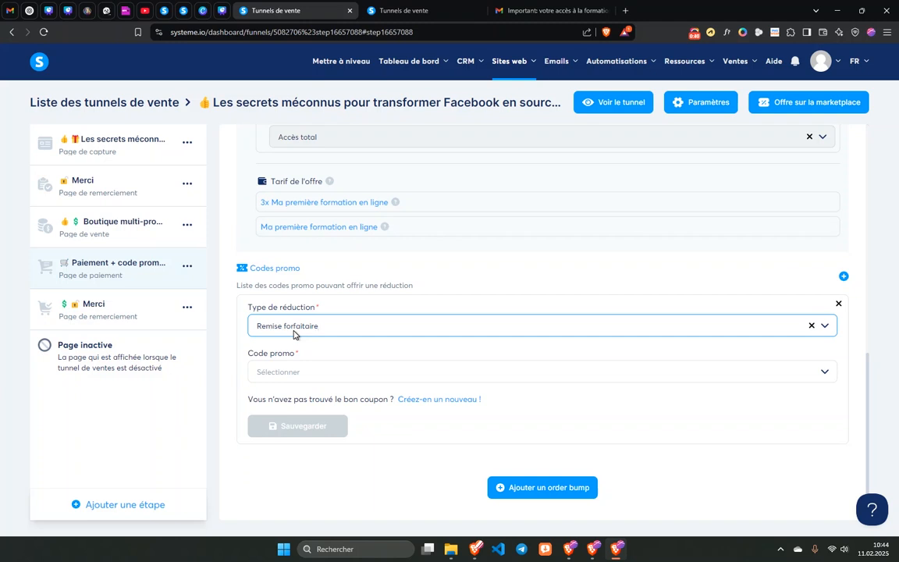
# - Examine the available discount types and the existing promo codes offered for the new entry
pyautogui.click(288, 326)
pyautogui.click(291, 371)
pyautogui.click(279, 331)
pyautogui.click(290, 347)
pyautogui.click(283, 372)
pyautogui.click(300, 373)
pyautogui.click(288, 375)
pyautogui.click(284, 376)
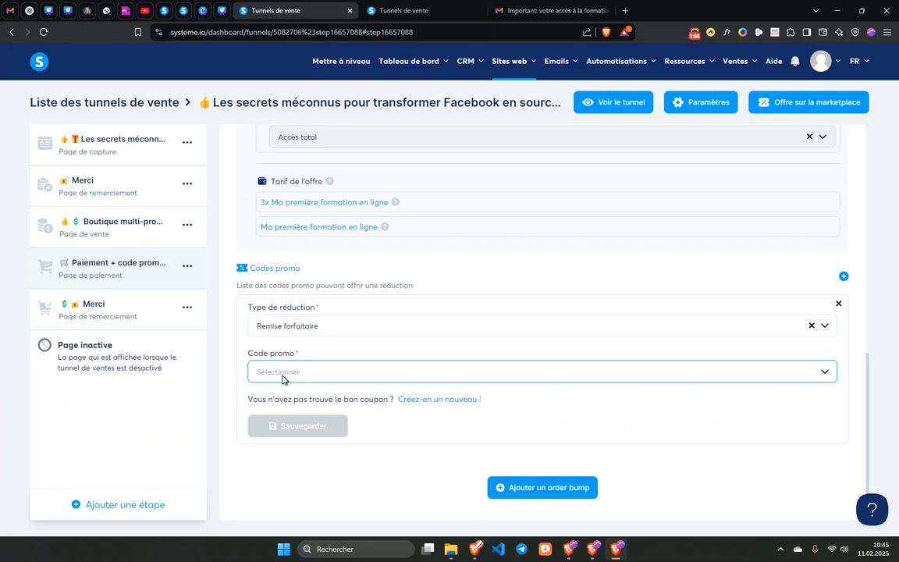
# - Start creating a new coupon named "50%" with the discount type Remise forfaitaire
pyautogui.click(412, 399)
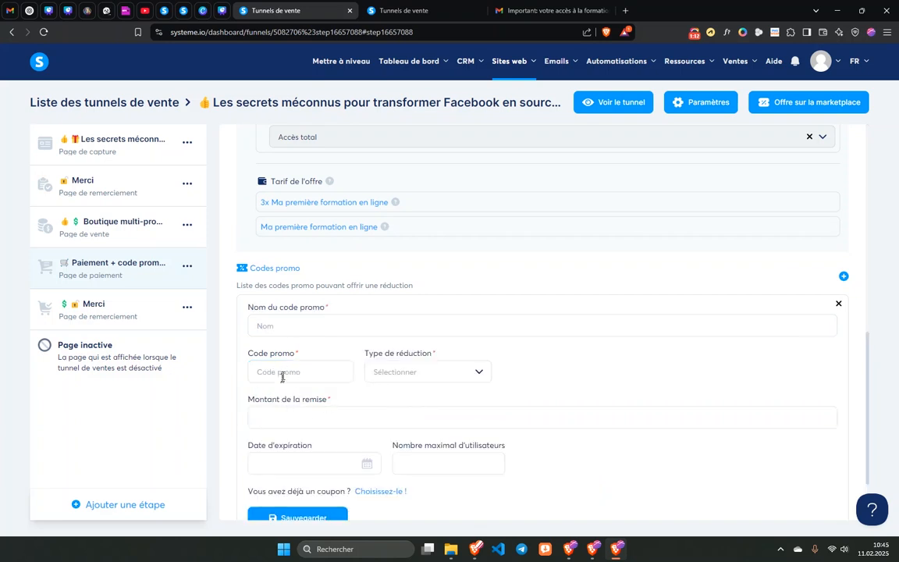
pyautogui.click(301, 317)
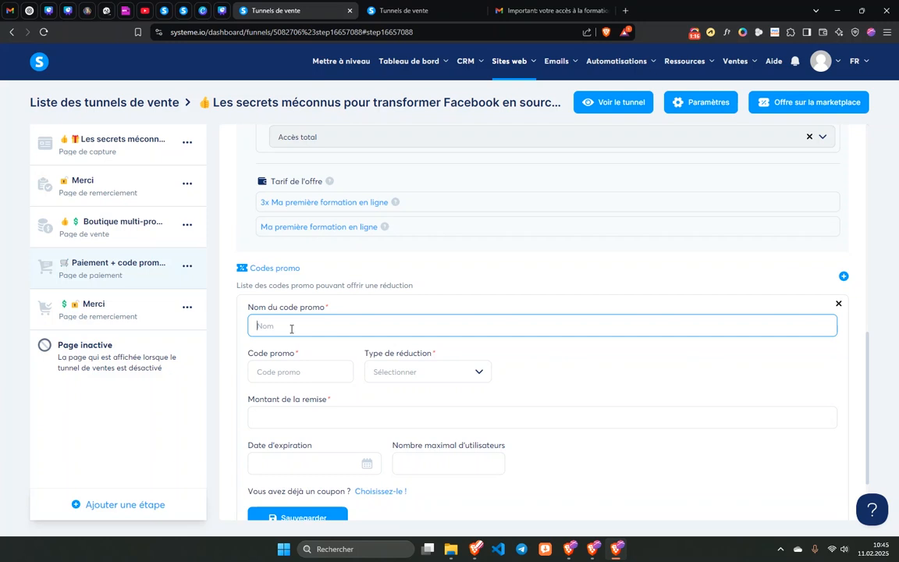
pyautogui.write('50%')
pyautogui.click(377, 372)
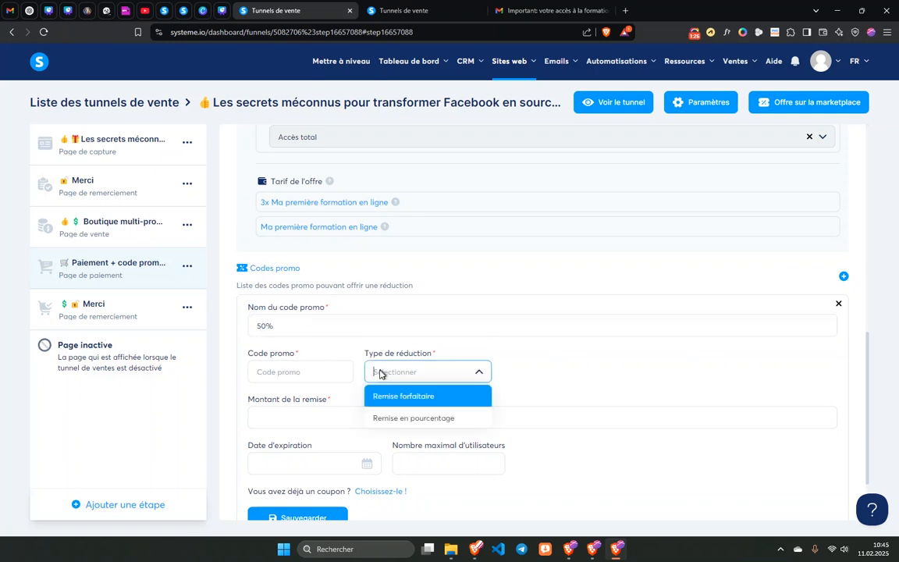
pyautogui.click(394, 397)
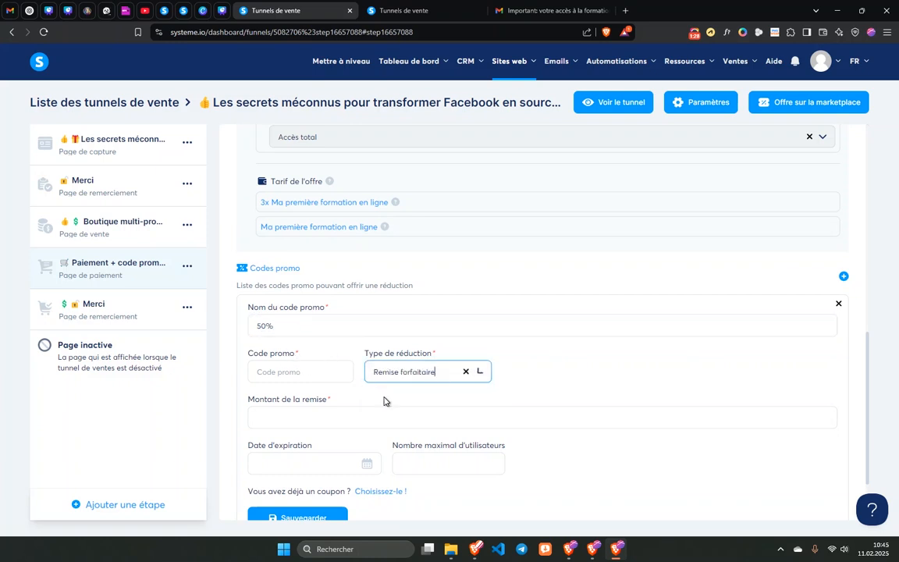
# - Change the new coupon's name to "- 50€"
pyautogui.click(276, 324)
pyautogui.hotkey('shift', 'Left')
pyautogui.press('BackSpace')
pyautogui.write('-')
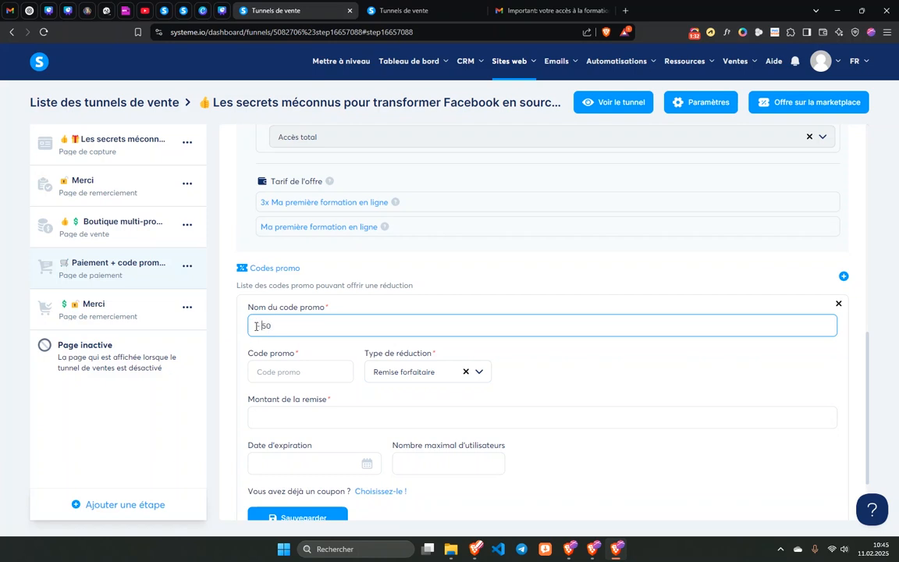
pyautogui.click(276, 324)
pyautogui.write('€')
# - Set the coupon's promo code to 50 and its discount amount to 50
pyautogui.click(268, 372)
pyautogui.scroll(-1, 296, 231)
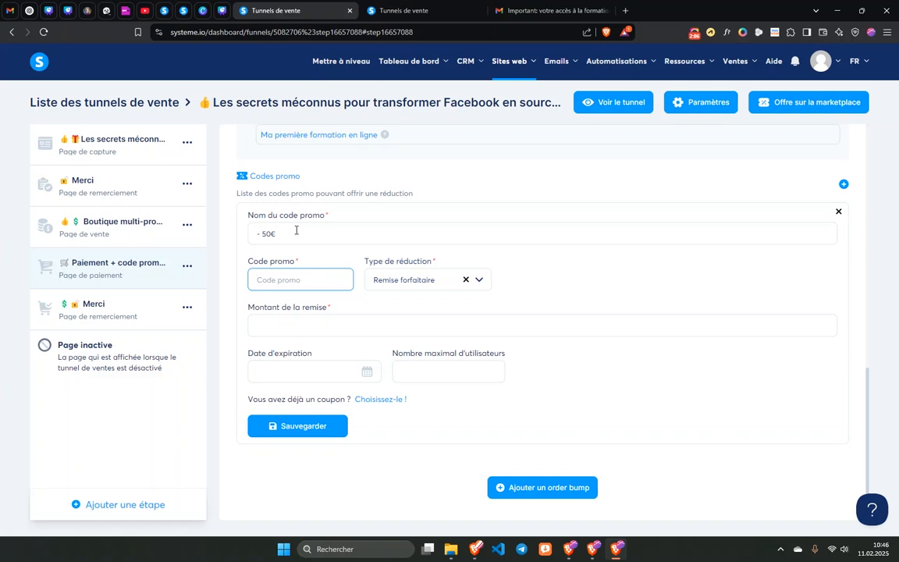
pyautogui.write('50')
pyautogui.click(267, 331)
pyautogui.write('50')
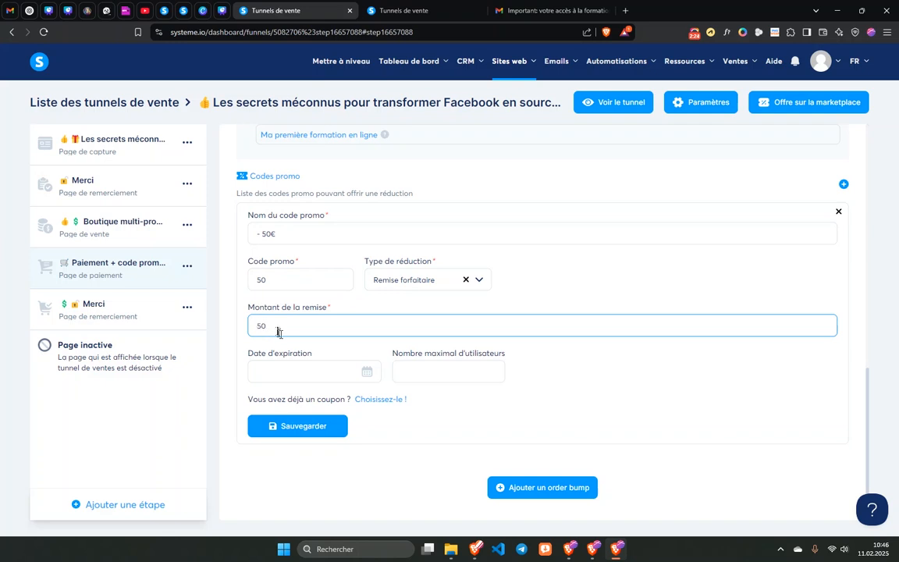
# - Leave the coupon's expiry date and maximum number of users empty, keep the amount at 50, and save it
pyautogui.click(278, 378)
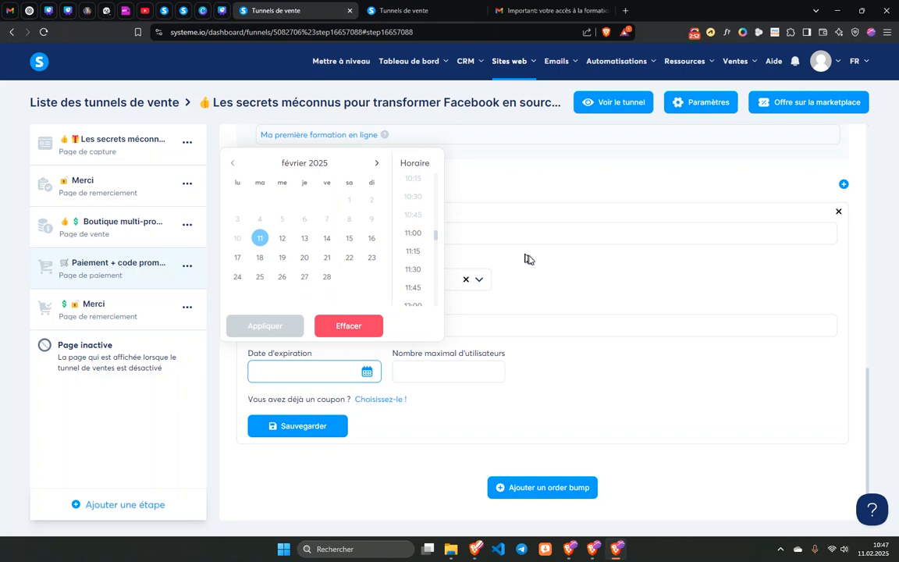
pyautogui.click(478, 239)
pyautogui.doubleClick(252, 327)
pyautogui.write('50')
pyautogui.click(244, 341)
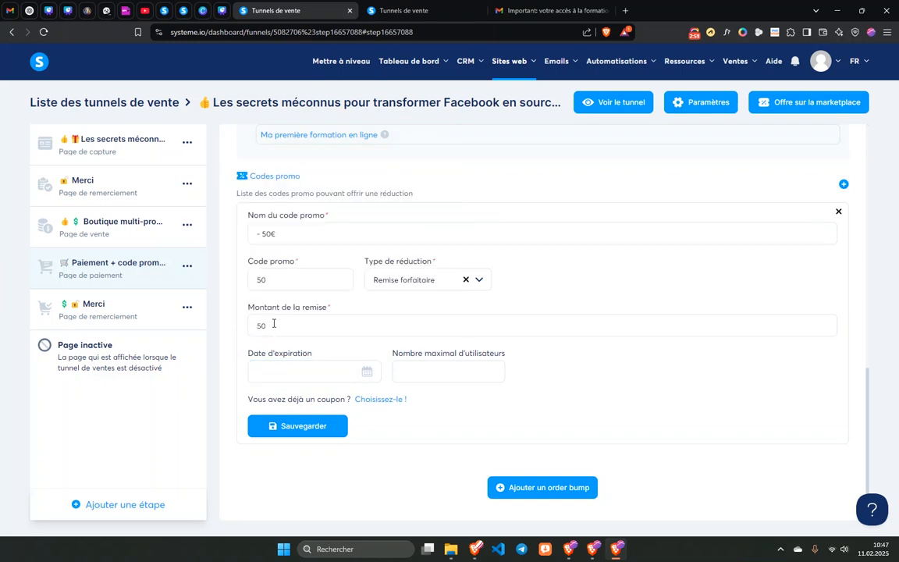
pyautogui.click(275, 373)
pyautogui.click(484, 331)
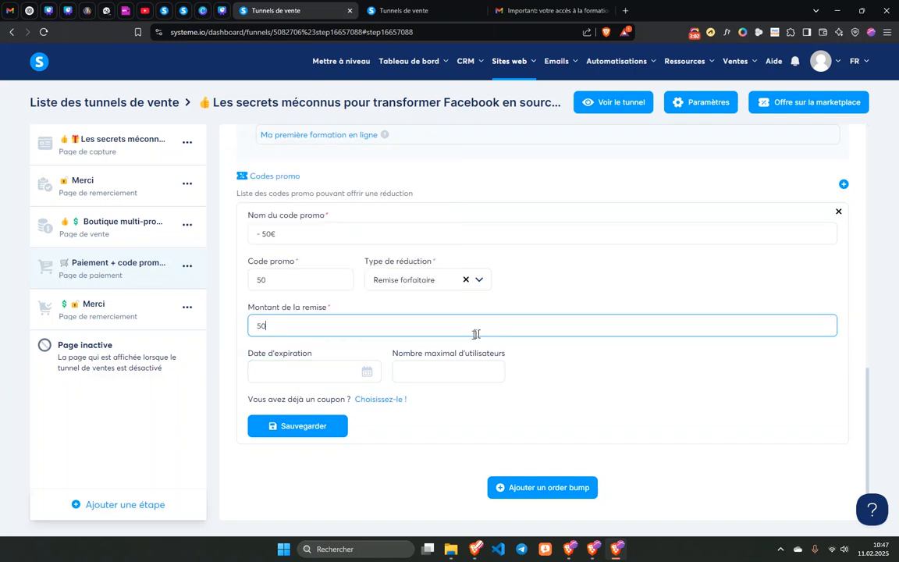
pyautogui.click(401, 372)
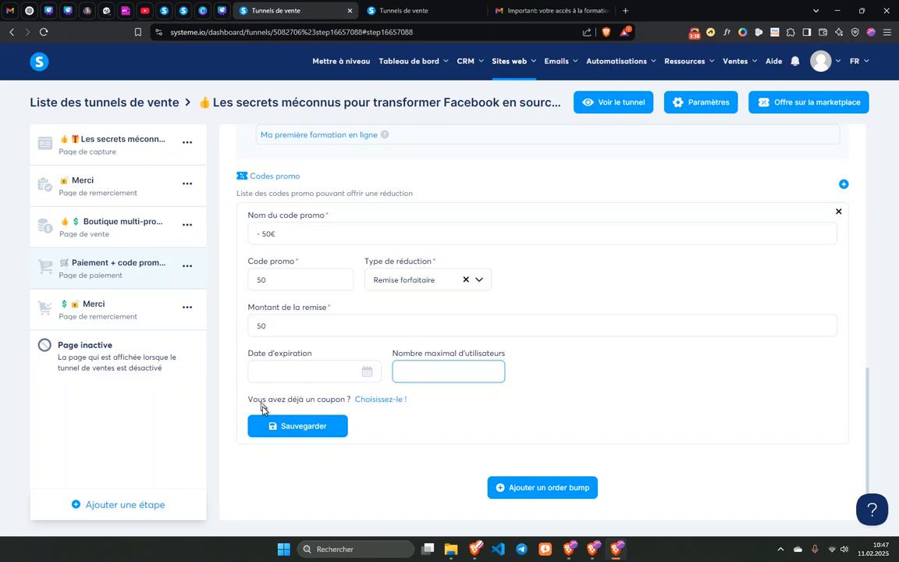
pyautogui.click(295, 426)
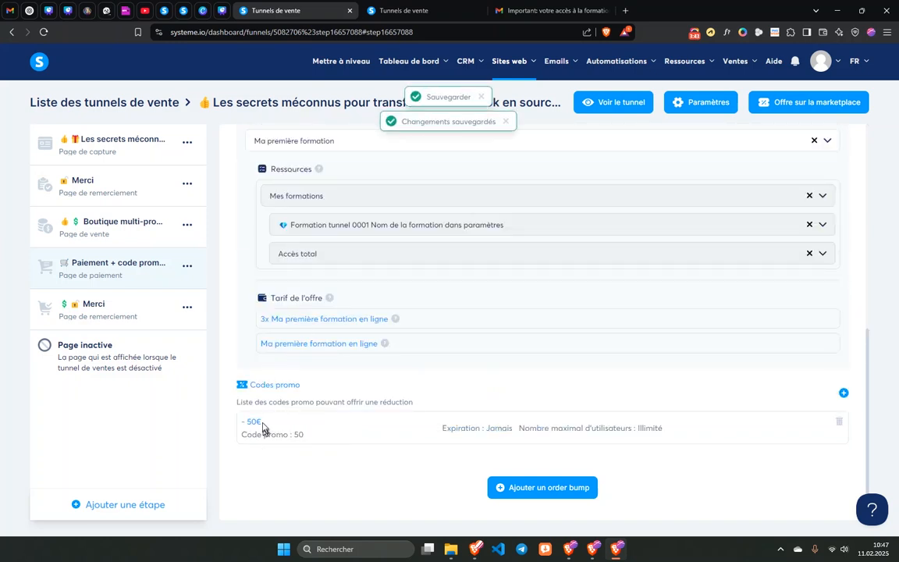
# - Start creating a second coupon named "- 50%" for the same offer
pyautogui.click(844, 394)
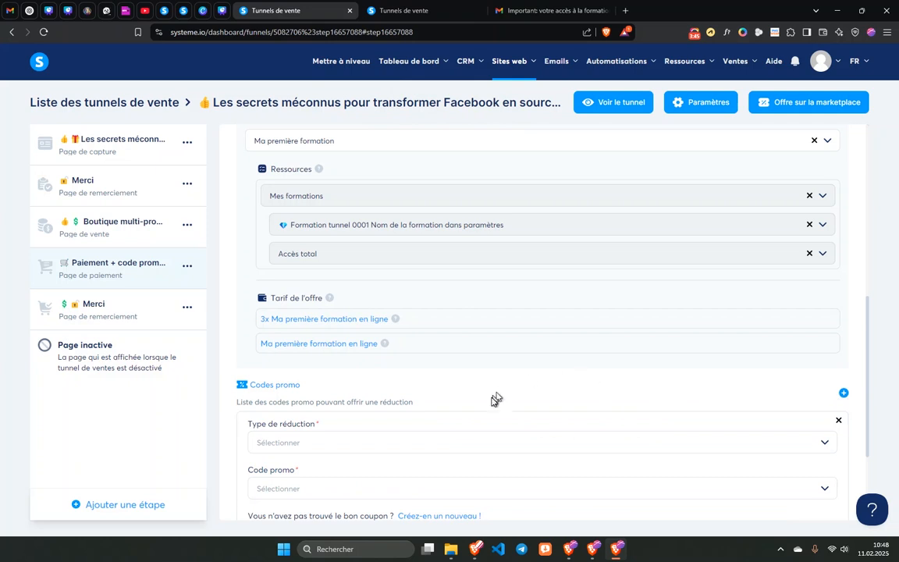
pyautogui.scroll(-3, 468, 395)
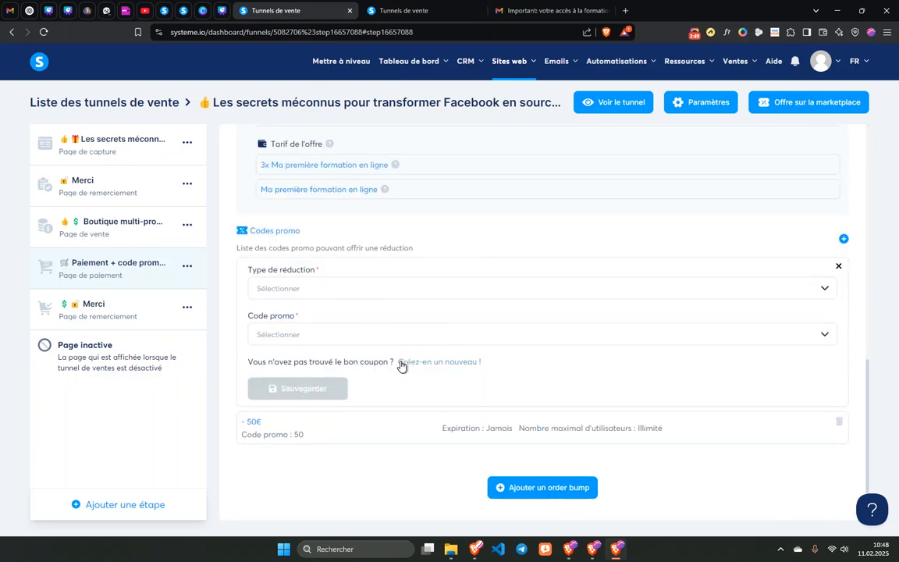
pyautogui.click(401, 363)
pyautogui.click(266, 288)
pyautogui.write('- 50%')
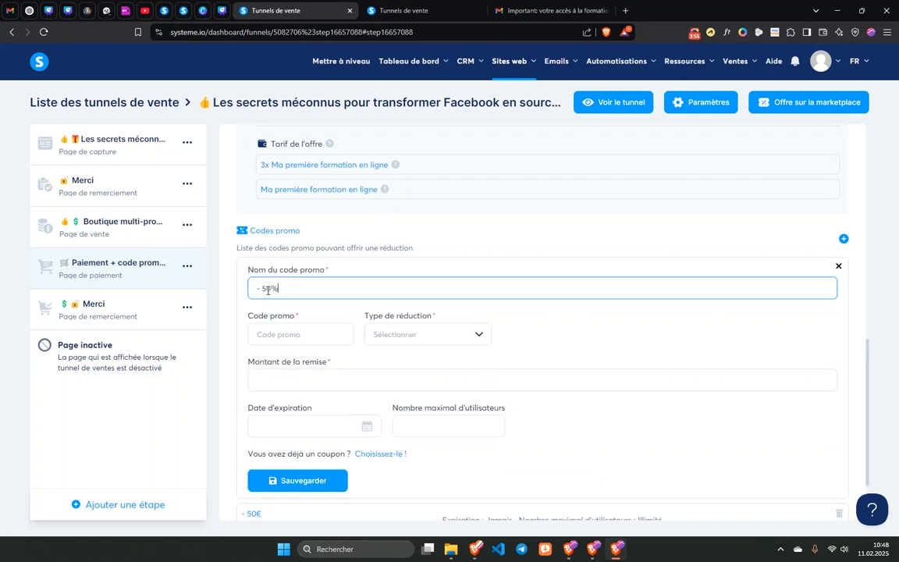
# - Set the second coupon to code 50, Remise en pourcentage and amount 50, without expiry or user limit, and try to save it
pyautogui.scroll(-1, 291, 276)
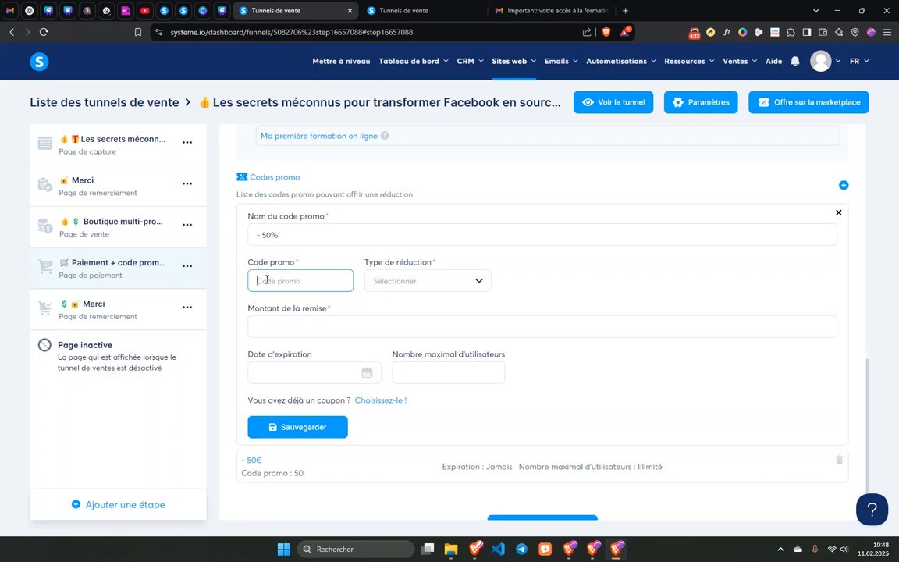
pyautogui.click(386, 282)
pyautogui.click(381, 326)
pyautogui.click(265, 329)
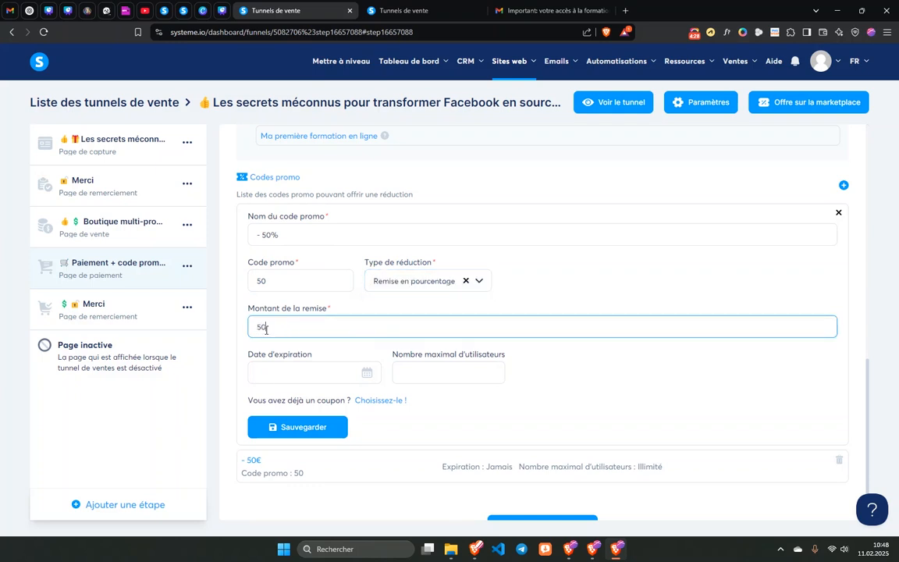
pyautogui.click(269, 376)
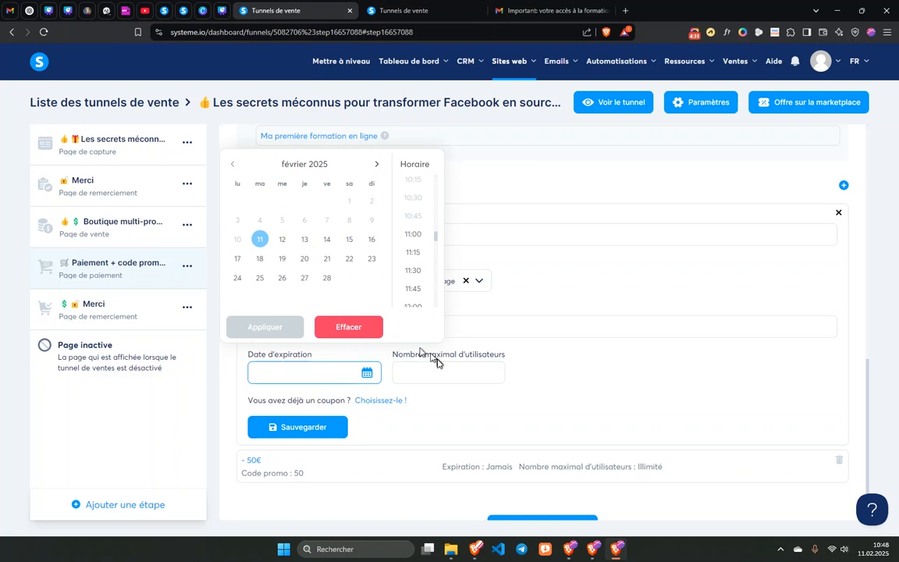
pyautogui.click(417, 372)
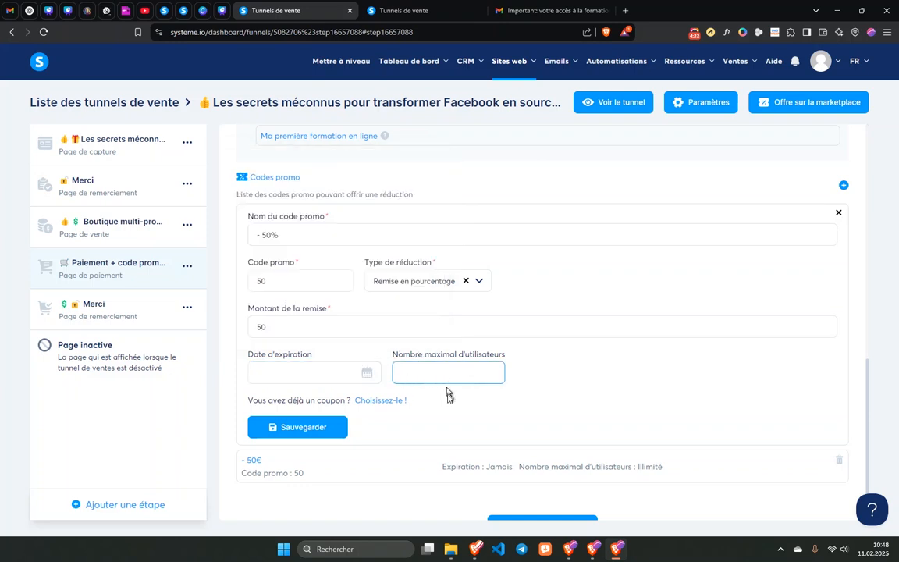
pyautogui.click(301, 426)
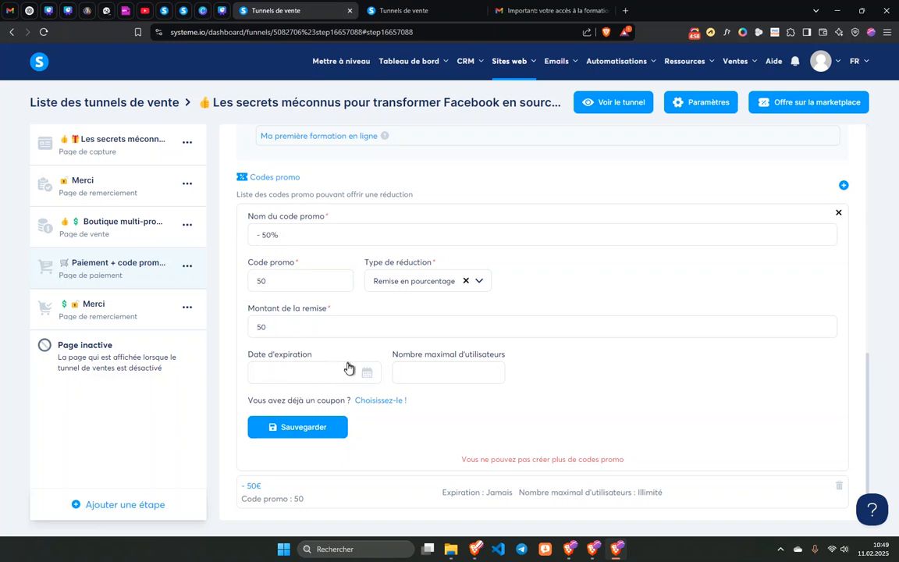
# - Remove the "- 50€" coupon from the offer and discard the unsaved "- 50%" coupon form
pyautogui.click(839, 487)
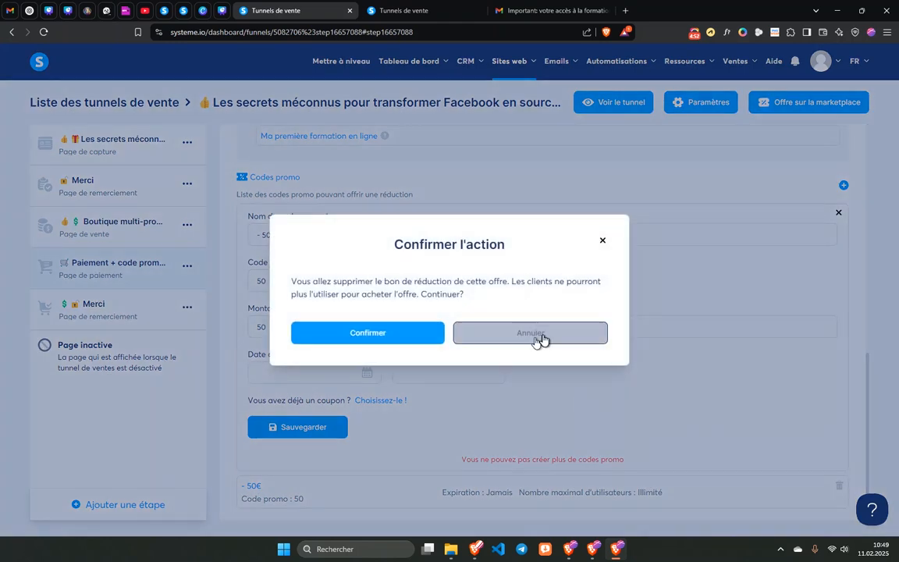
pyautogui.click(412, 336)
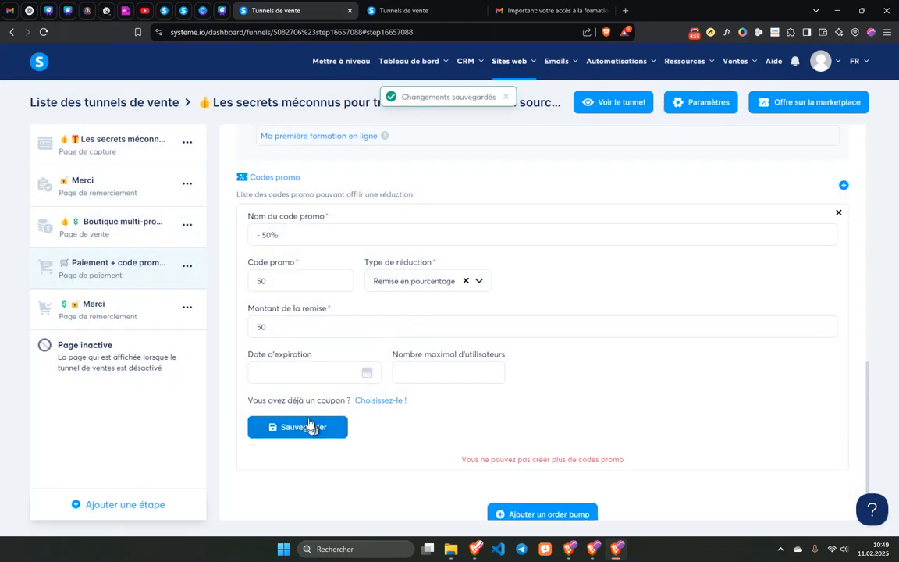
pyautogui.scroll(-1, 413, 439)
pyautogui.scroll(2, 413, 406)
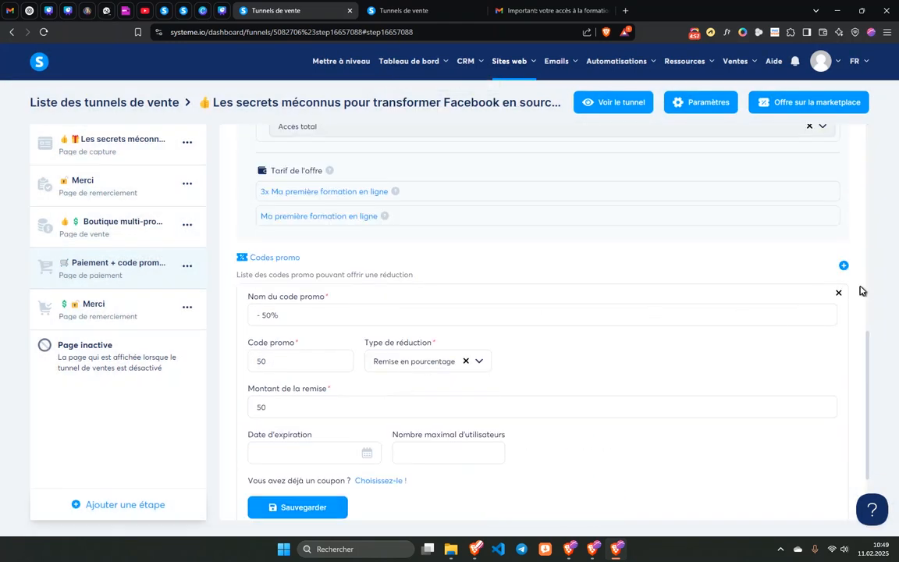
pyautogui.click(839, 294)
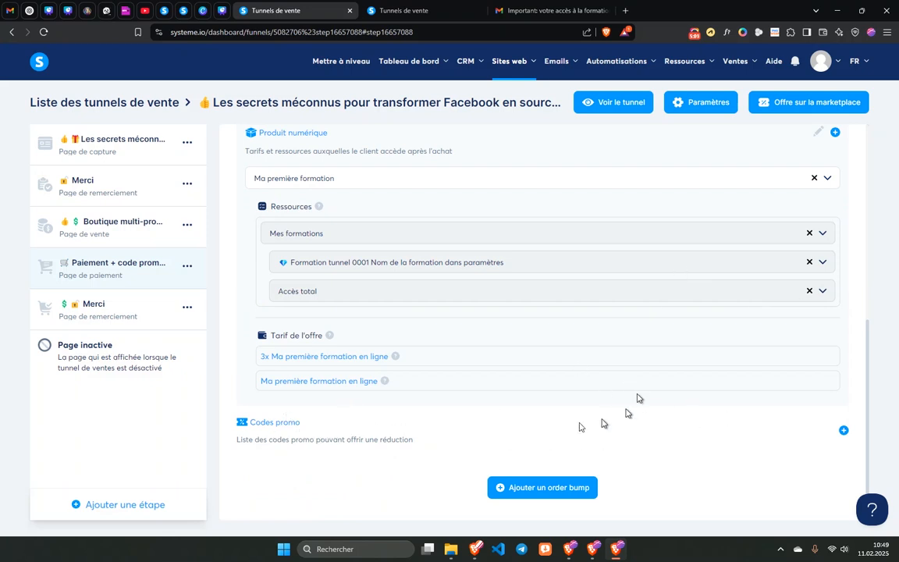
# - Attach the existing "- 50€" coupon to the offer with the discount type Remise forfaitaire and save it
pyautogui.click(844, 431)
pyautogui.scroll(-2, 488, 436)
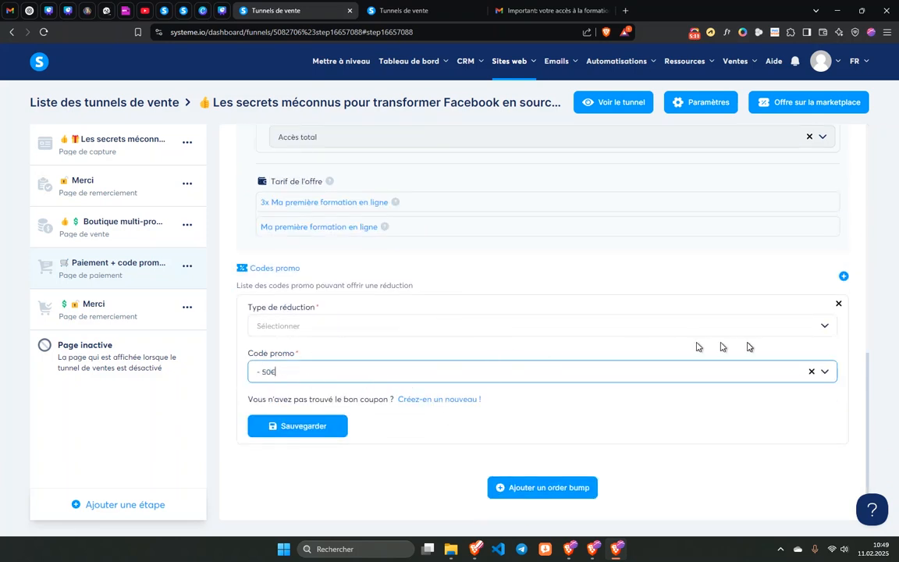
pyautogui.click(816, 328)
pyautogui.click(289, 350)
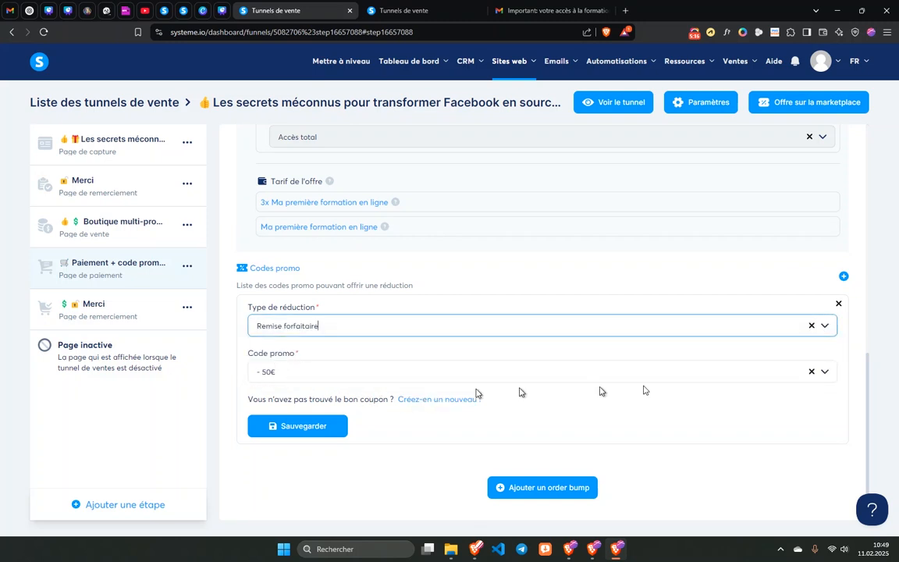
pyautogui.click(311, 426)
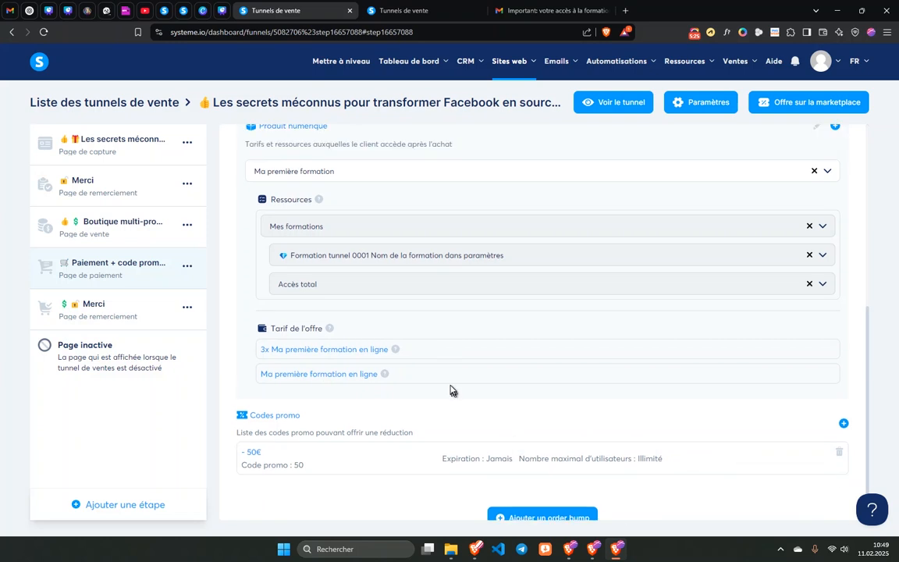
# - Open the "- 50€" coupon for editing from the account's promo codes list and examine its settings and linked funnels
pyautogui.moveTo(686, 63)
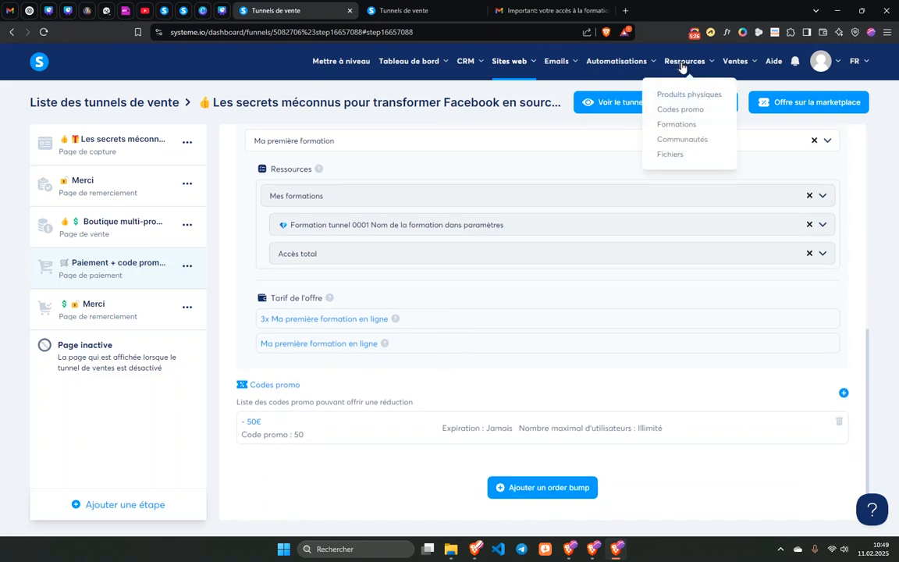
pyautogui.click(664, 110)
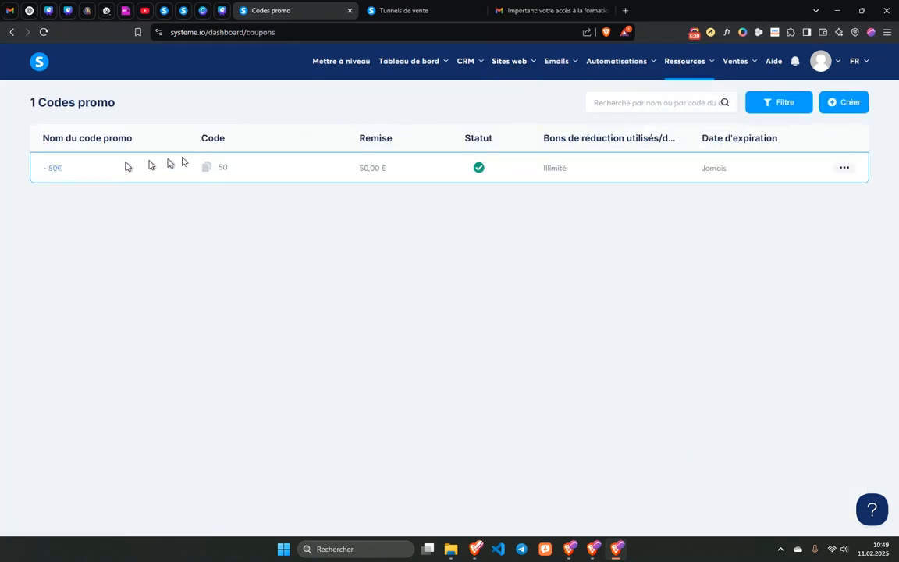
pyautogui.click(844, 167)
pyautogui.click(795, 174)
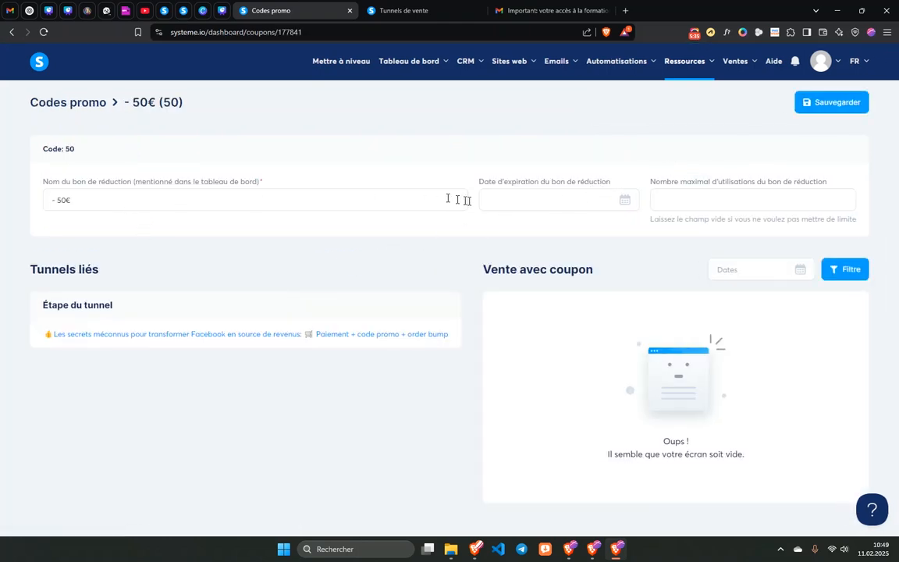
pyautogui.click(48, 200)
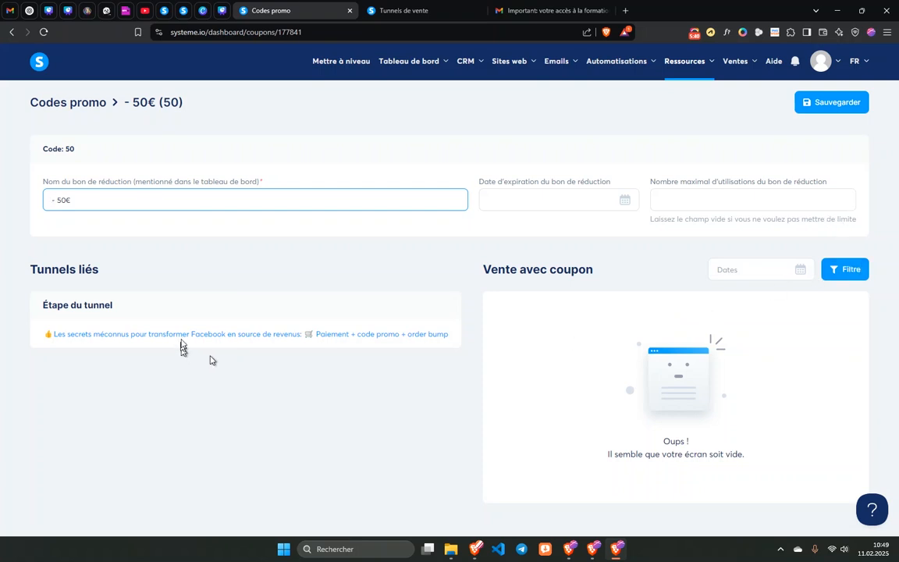
# - Return to the promo codes list and deactivate the "- 50€" coupon, confirming the action
pyautogui.click(11, 32)
pyautogui.click(850, 172)
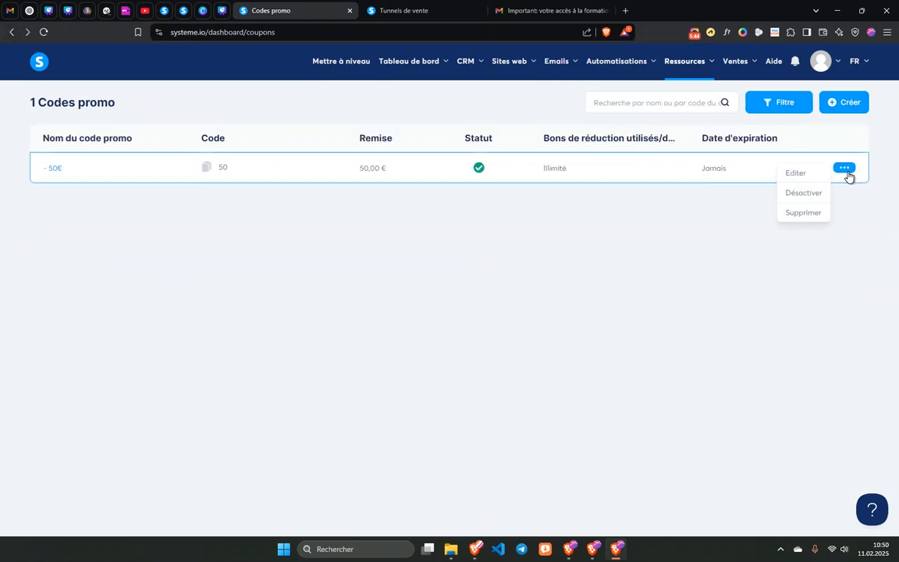
pyautogui.click(793, 198)
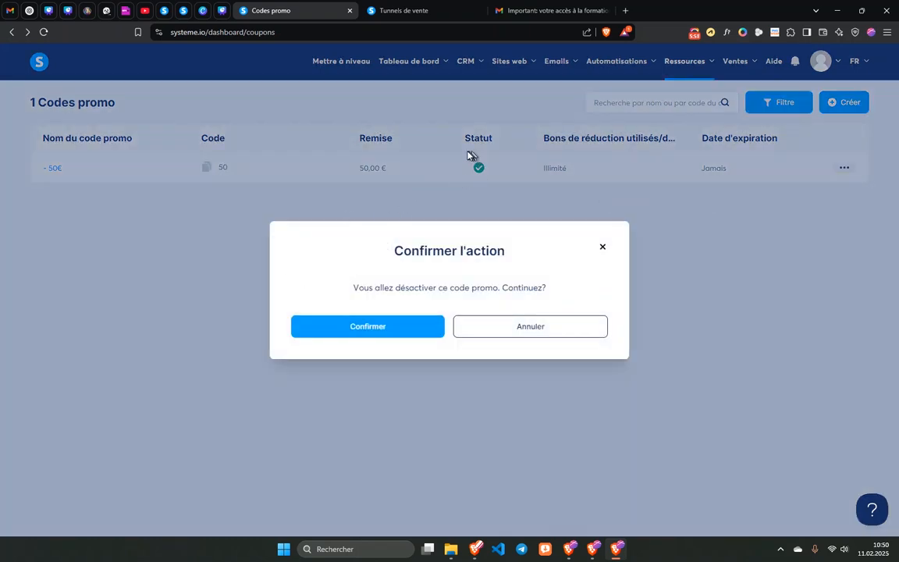
pyautogui.click(358, 325)
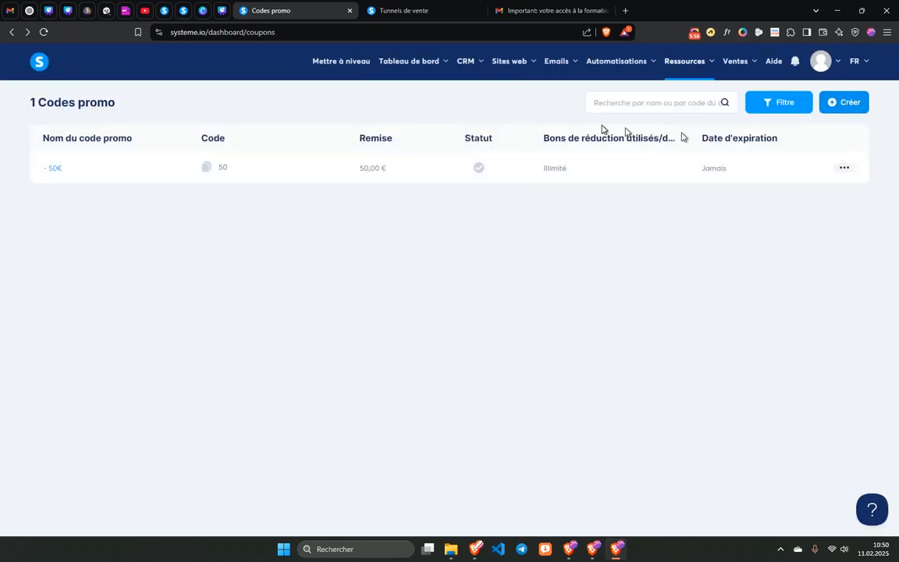
# - Open the Facebook sales funnel's payment step and remove the "- 50€" coupon from its offer
pyautogui.moveTo(516, 64)
pyautogui.click(507, 109)
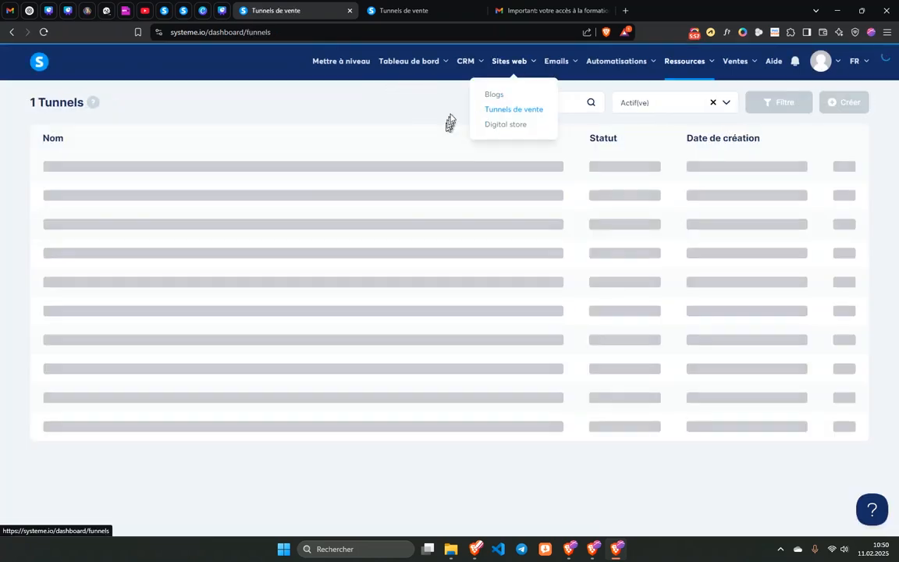
pyautogui.click(128, 172)
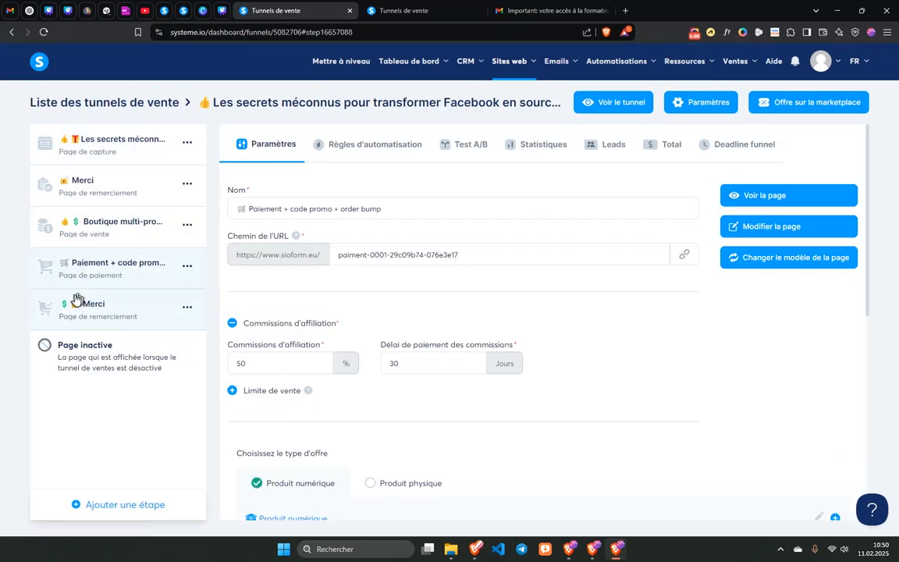
pyautogui.scroll(-10, 236, 376)
pyautogui.click(839, 422)
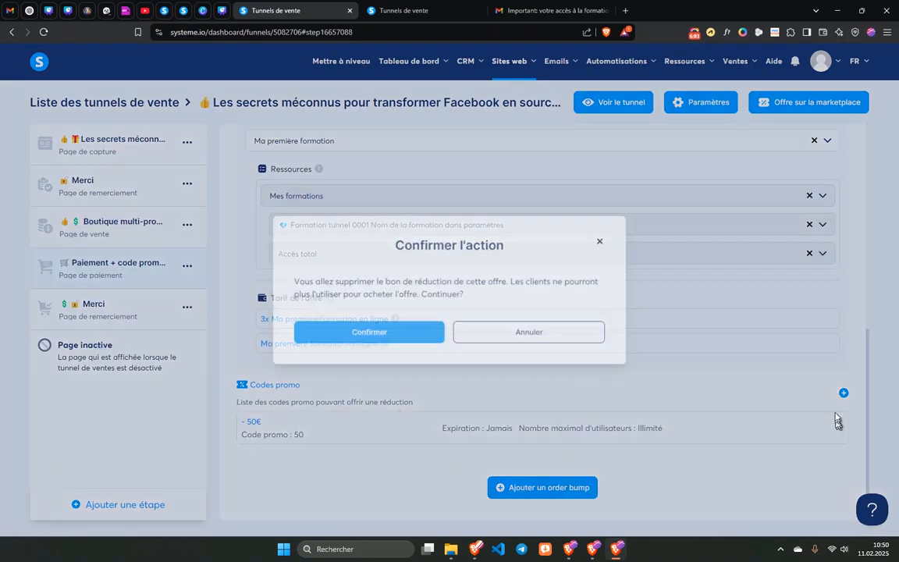
pyautogui.click(410, 335)
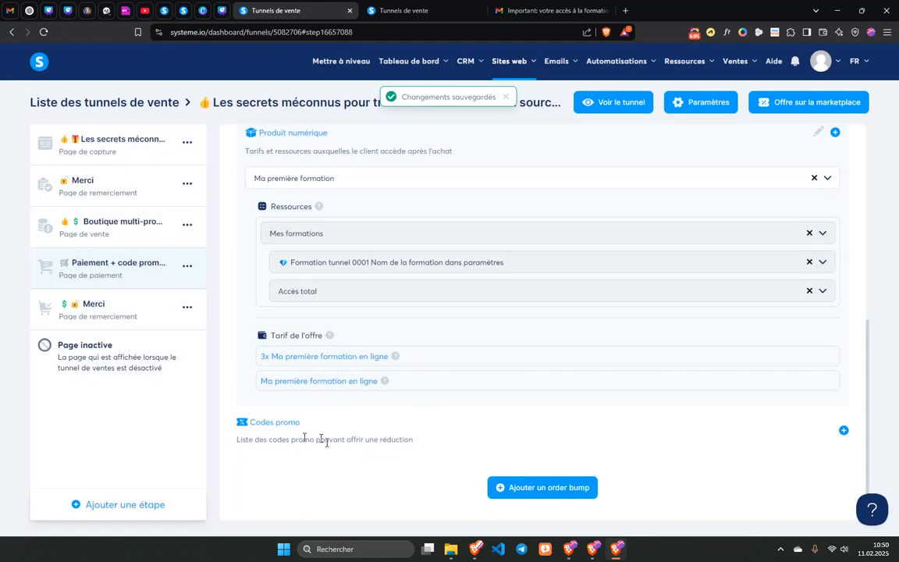
# - Add a new coupon to the offer named 50% with code 50, Remise en pourcentage and amount 50, and try to save it
pyautogui.click(844, 430)
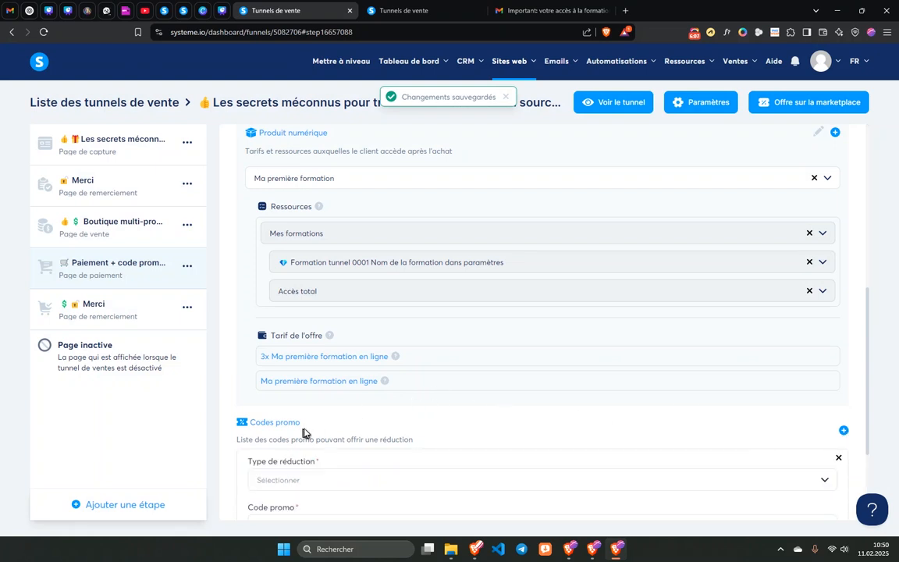
pyautogui.scroll(-2, 303, 433)
pyautogui.click(464, 399)
pyautogui.click(259, 327)
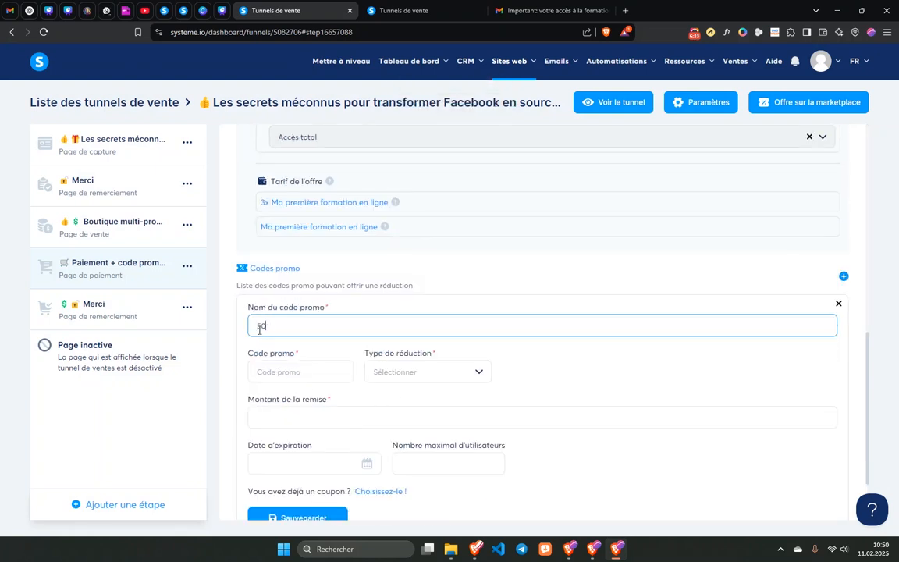
pyautogui.click(270, 372)
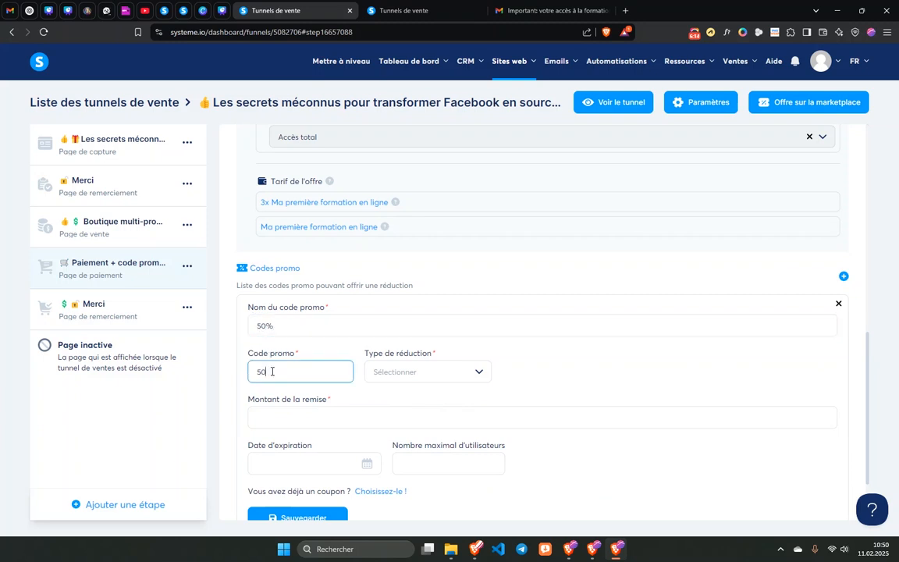
pyautogui.click(429, 370)
pyautogui.click(401, 414)
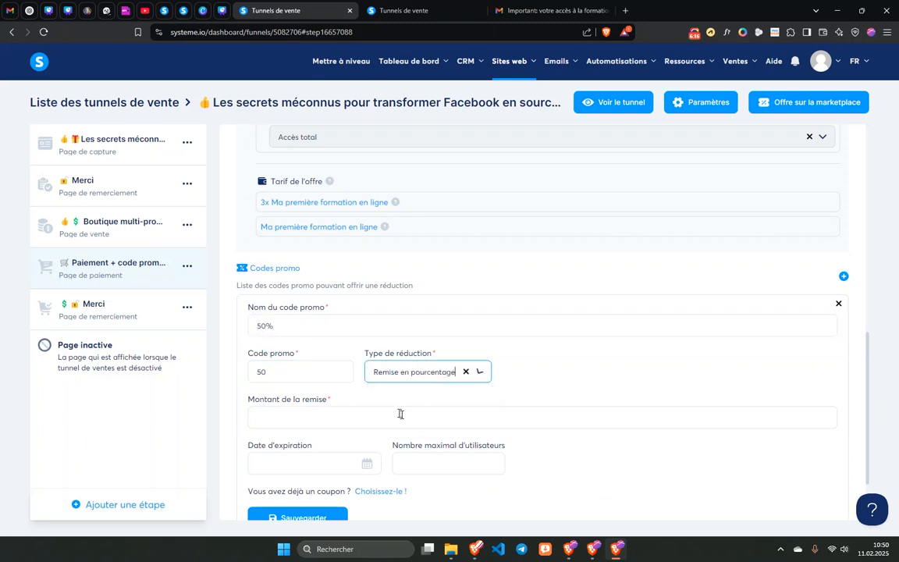
pyautogui.click(316, 410)
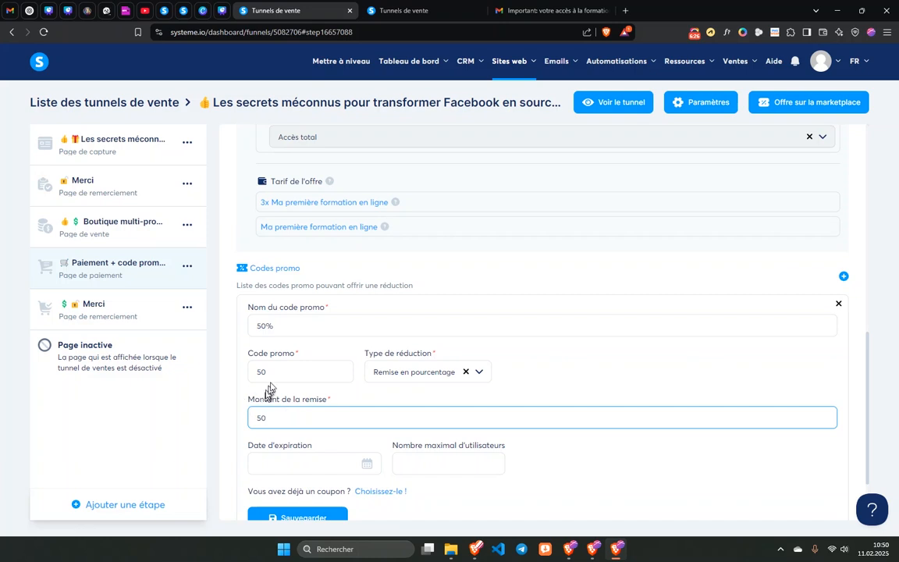
pyautogui.scroll(-2, 285, 418)
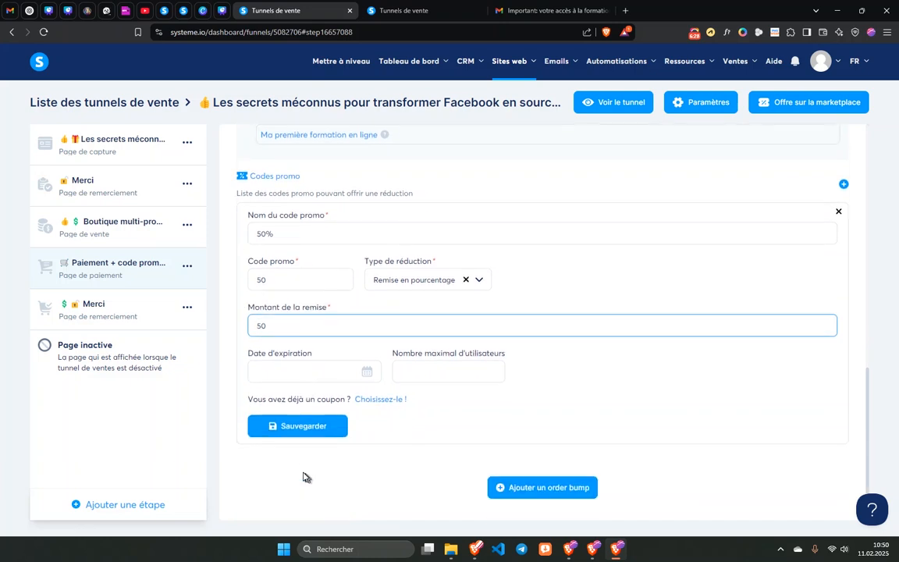
pyautogui.click(285, 428)
# - Change the coupon's name to 30%, its code to 30 and its discount amount to 30, and save it
pyautogui.doubleClick(258, 280)
pyautogui.click(271, 234)
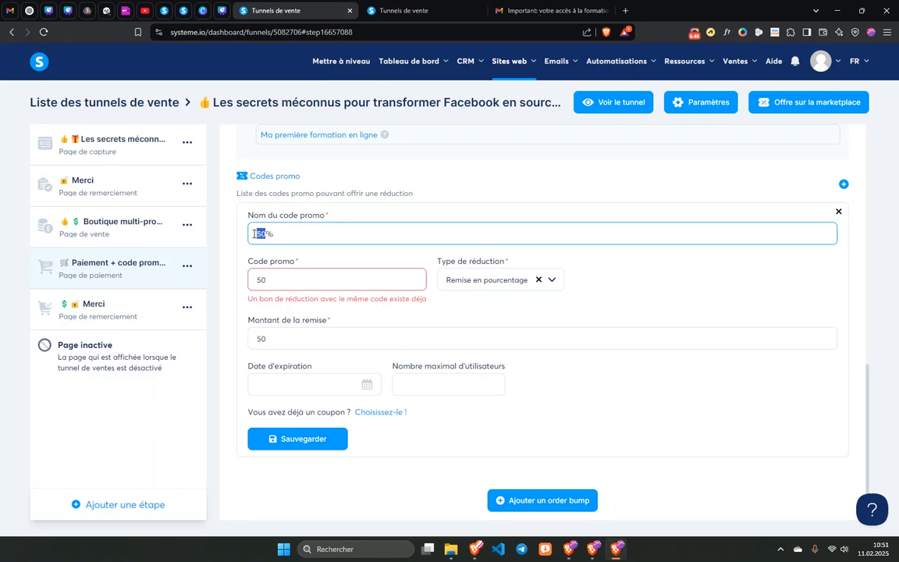
pyautogui.moveTo(272, 279); pyautogui.dragTo(238, 277)
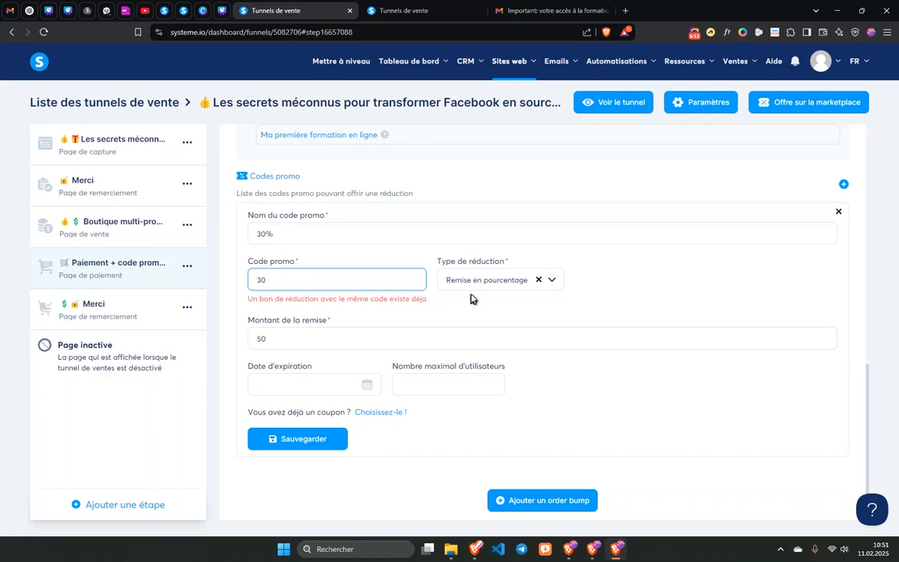
pyautogui.moveTo(265, 339); pyautogui.dragTo(231, 343)
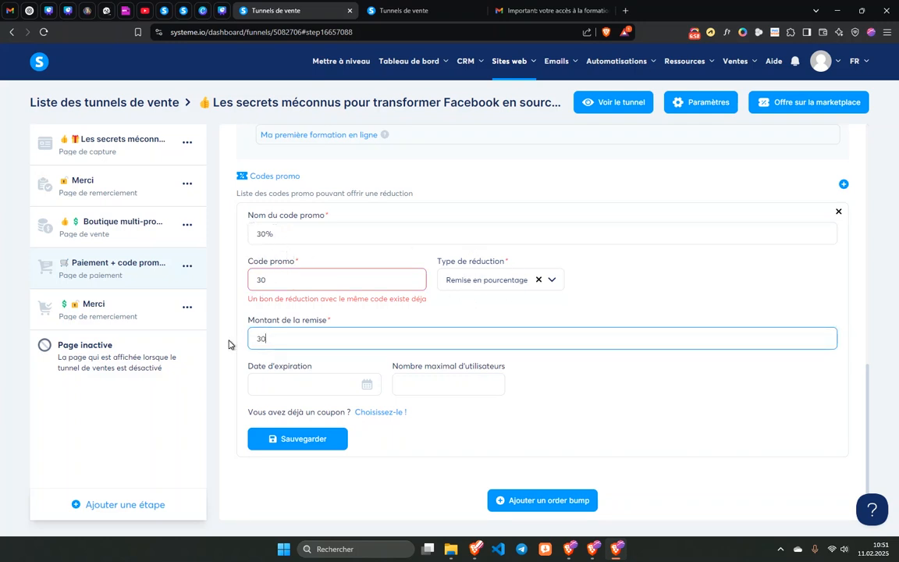
pyautogui.write('30')
pyautogui.click(296, 442)
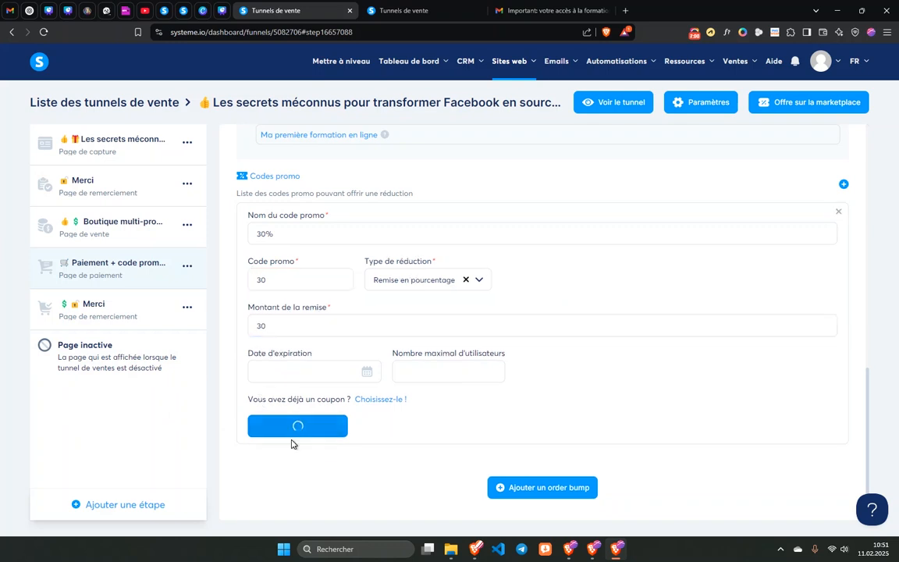
# - Open the account's promo codes list, reload it, and check both coupons' statuses and the actions available for the 30% coupon
pyautogui.moveTo(750, 68)
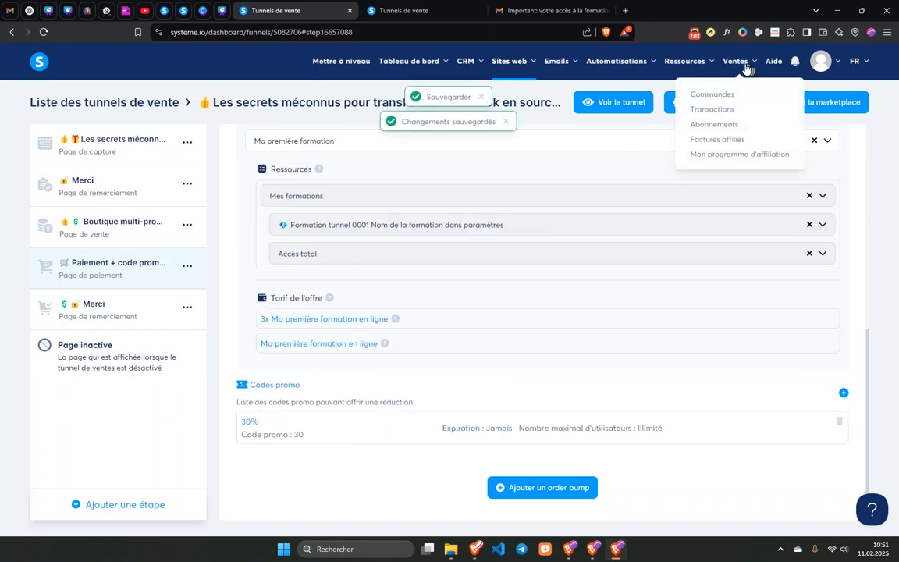
pyautogui.moveTo(687, 64)
pyautogui.click(684, 109)
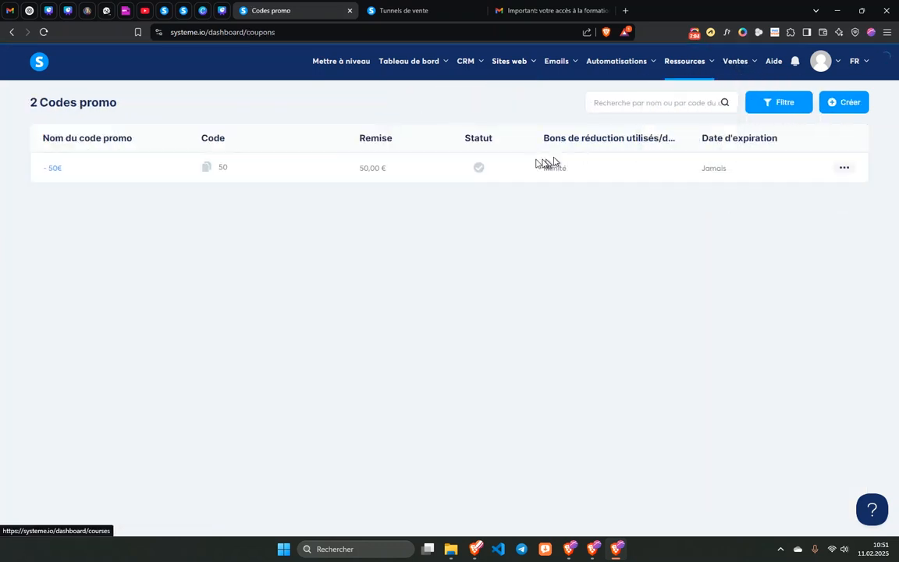
pyautogui.click(43, 32)
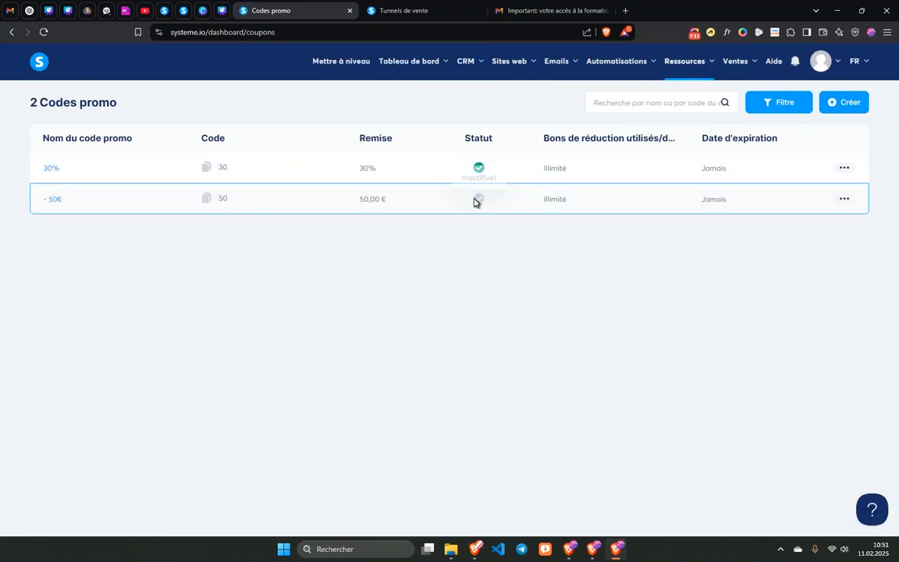
pyautogui.click(844, 168)
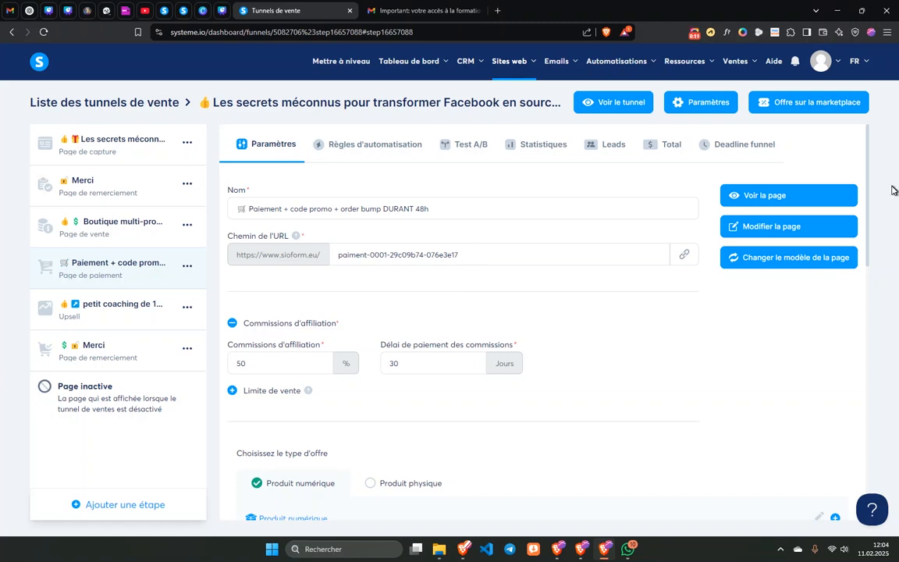
# - Open the payment page in the page editor and examine its countdown, contact form, coupon field and order bump
pyautogui.click(772, 226)
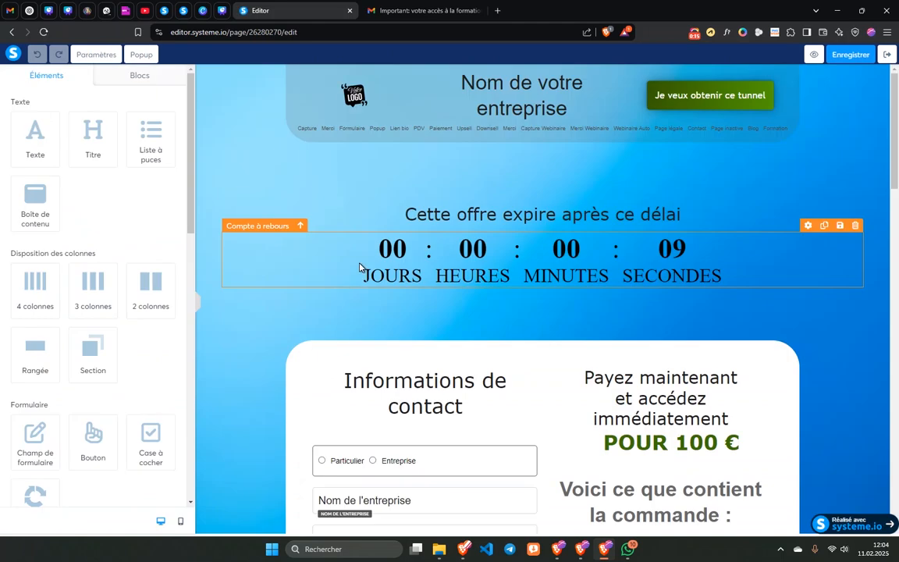
pyautogui.scroll(-10, 351, 289)
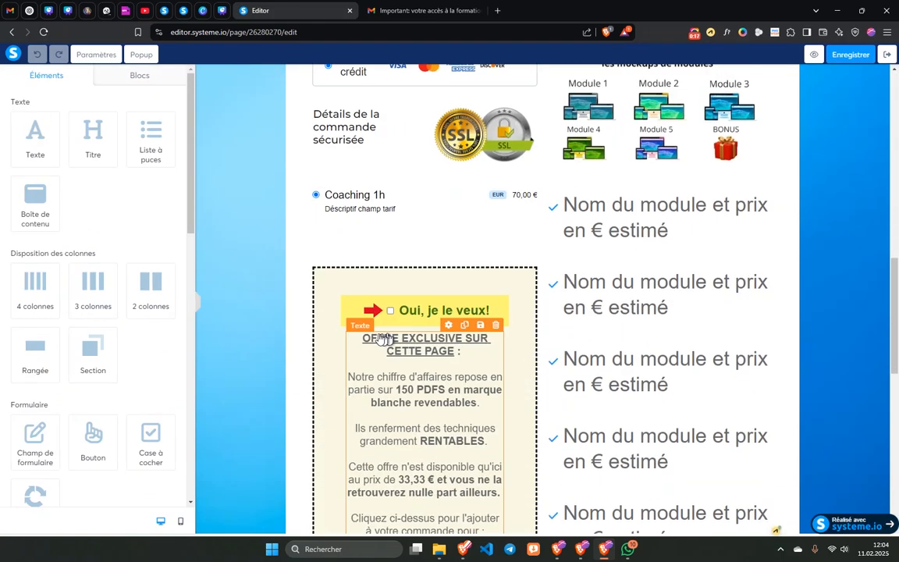
pyautogui.scroll(3, 390, 226)
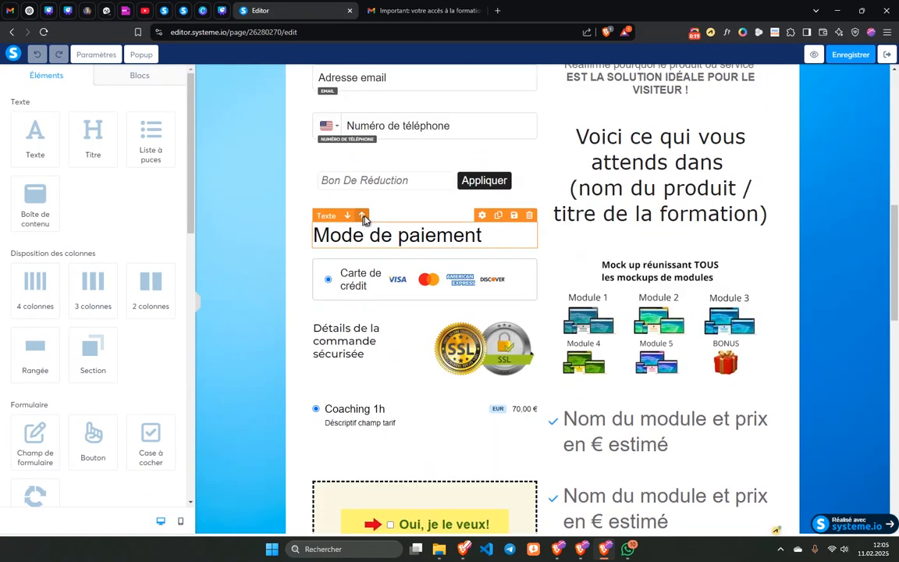
pyautogui.scroll(-4, 383, 227)
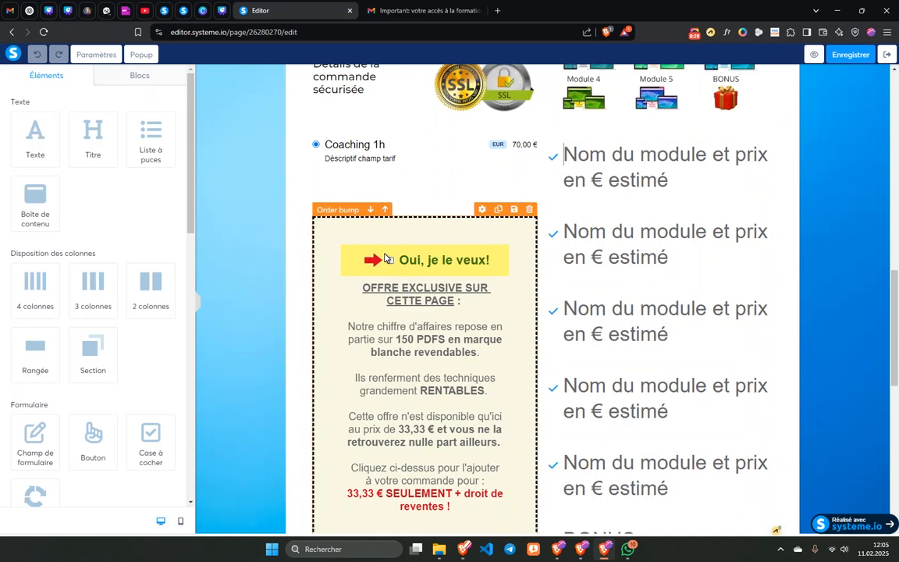
pyautogui.scroll(5, 333, 315)
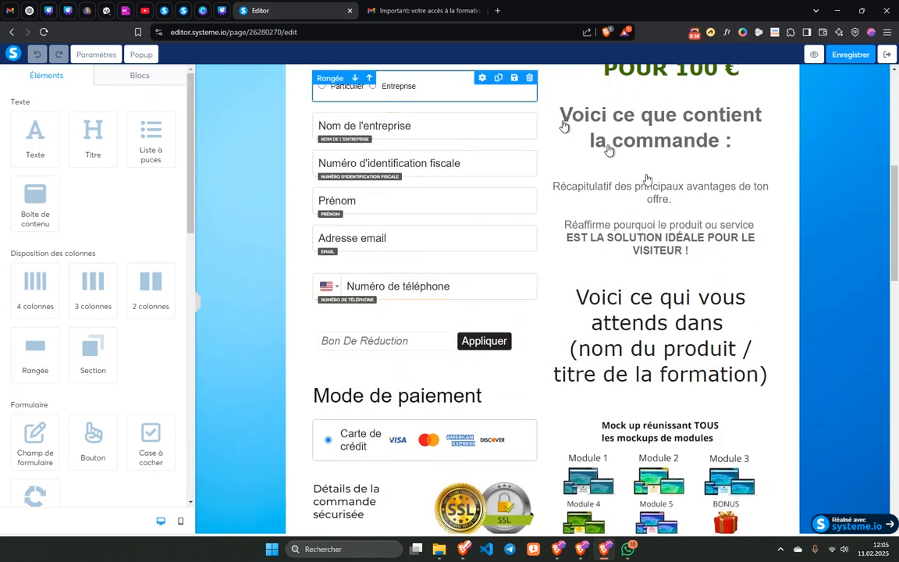